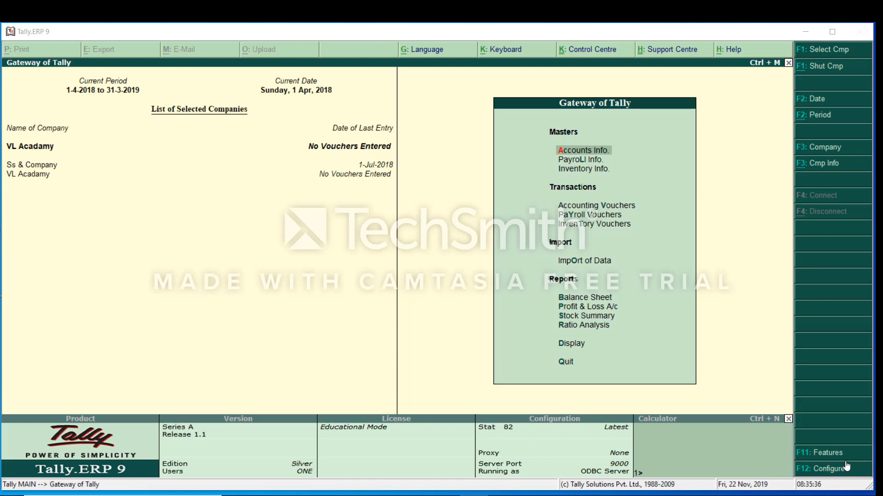
Open the creation form for a single stock item in the inventory masters
{"action": "double_click", "coordinate": [603, 171]}
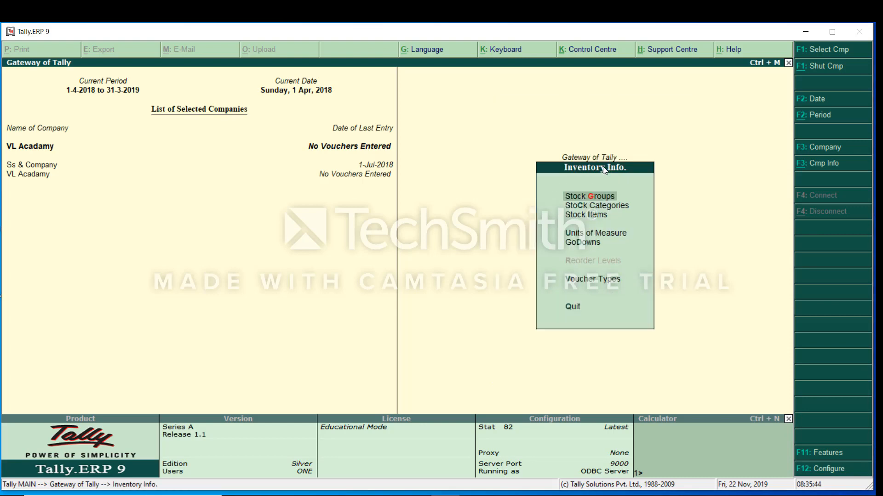
{"action": "key", "text": "Down"}
{"action": "key", "text": "Down"}
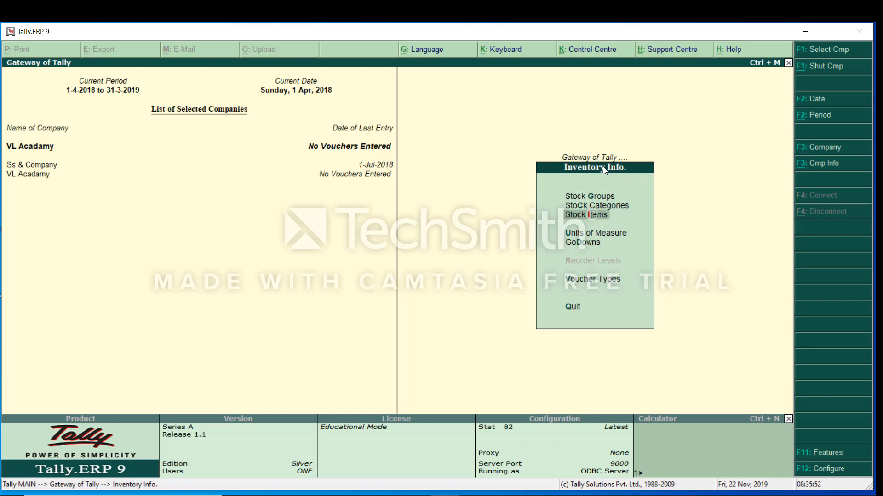
{"action": "key", "text": "Return"}
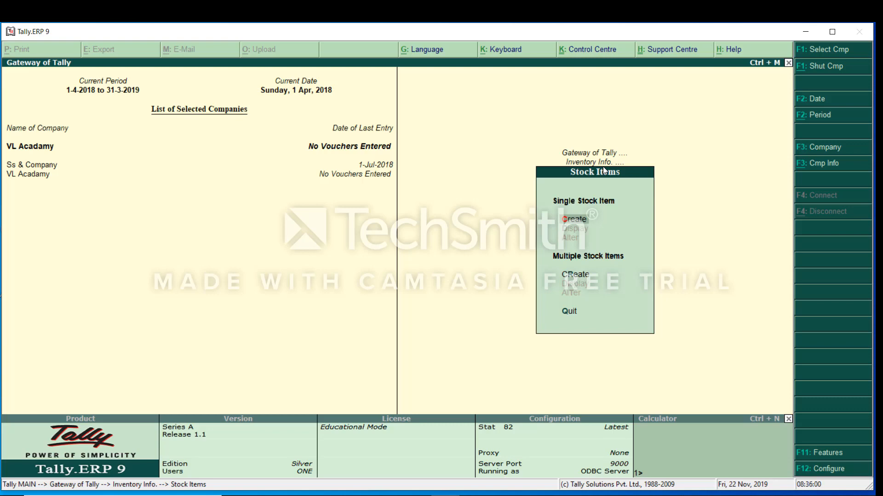
{"action": "key", "text": "Return"}
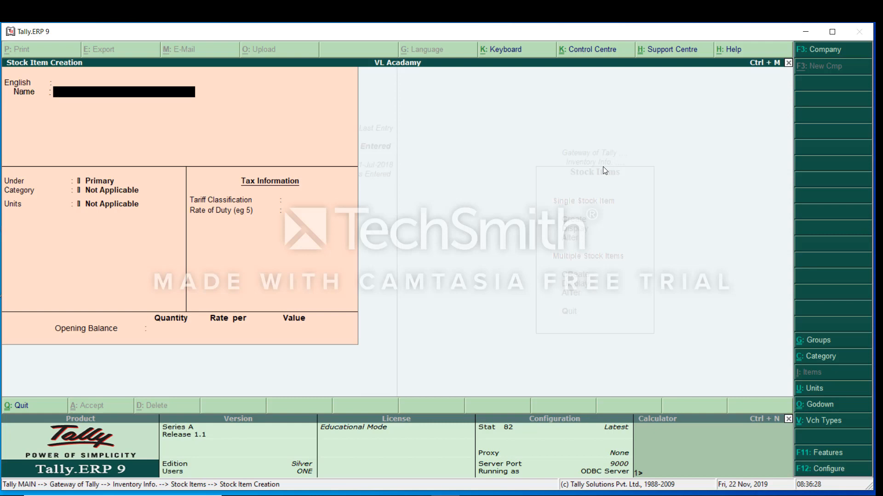
Name the new stock item Kit Kat, without an alias or additional language
{"action": "type", "text": "Kit Kat"}
{"action": "key", "text": "Return"}
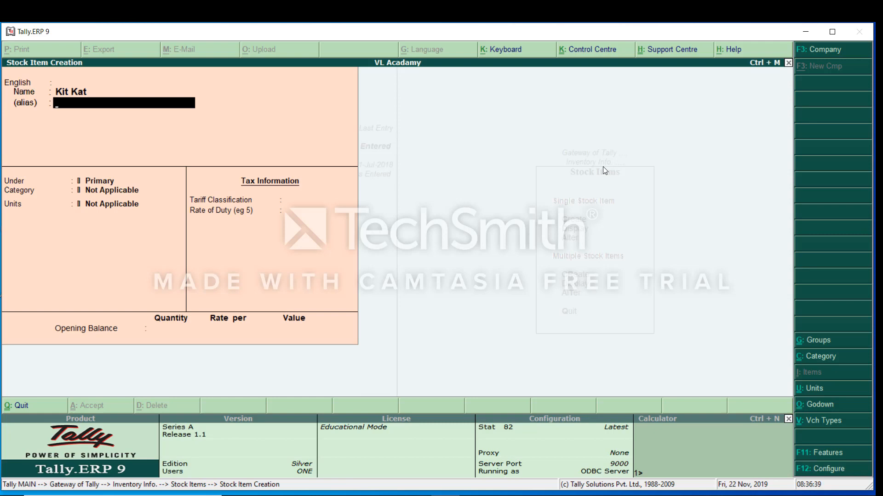
{"action": "key", "text": "Return"}
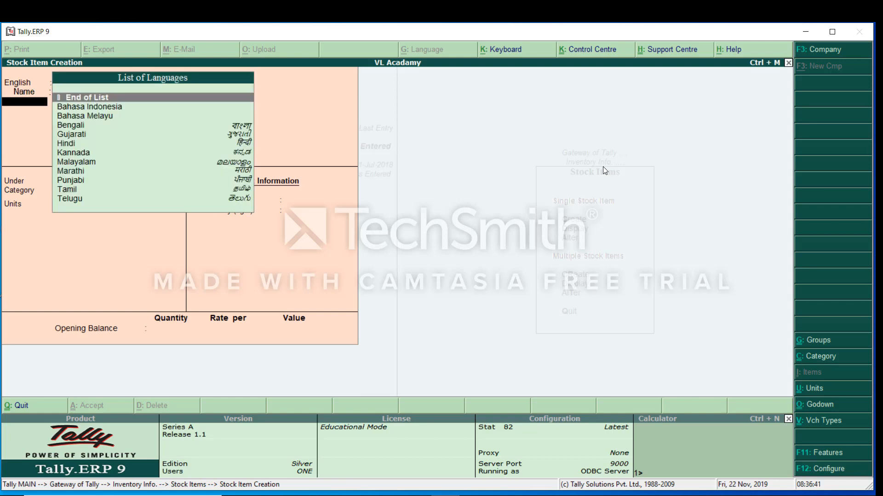
{"action": "key", "text": "Return"}
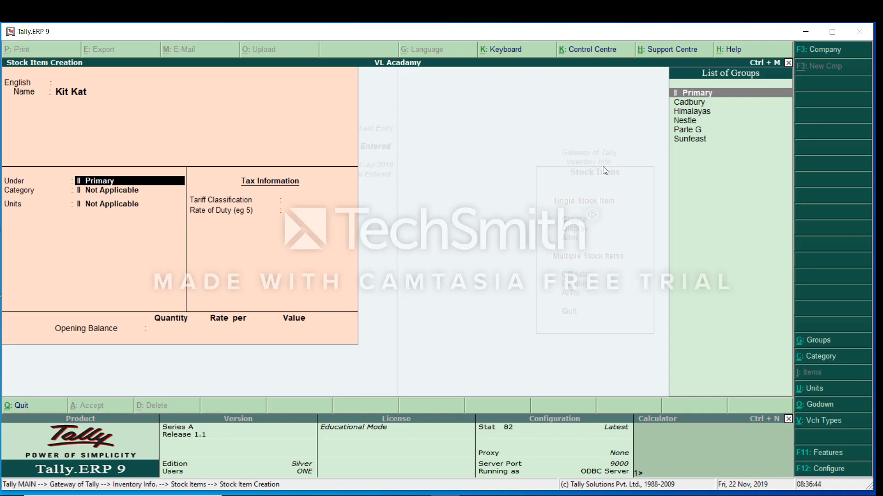
Place Kit Kat under the Nestle group and assign it the Chocalate category
{"action": "key", "text": "Down"}
{"action": "key", "text": "Down"}
{"action": "key", "text": "Down"}
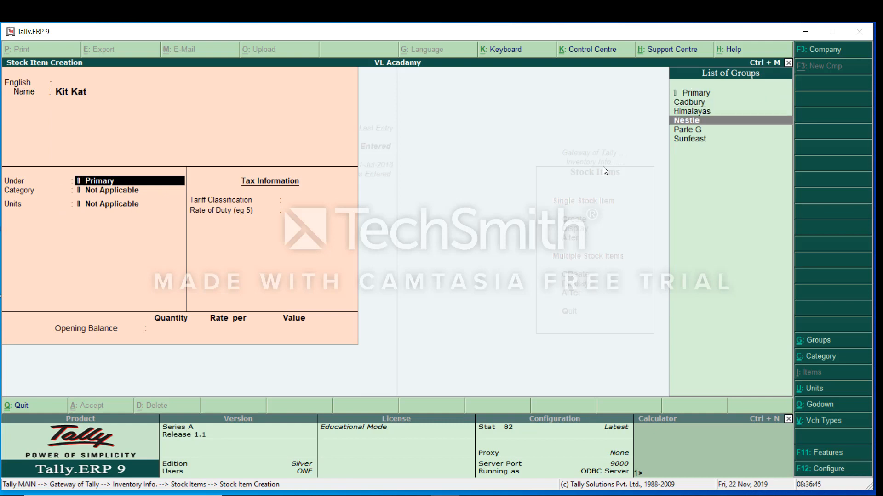
{"action": "key", "text": "Return"}
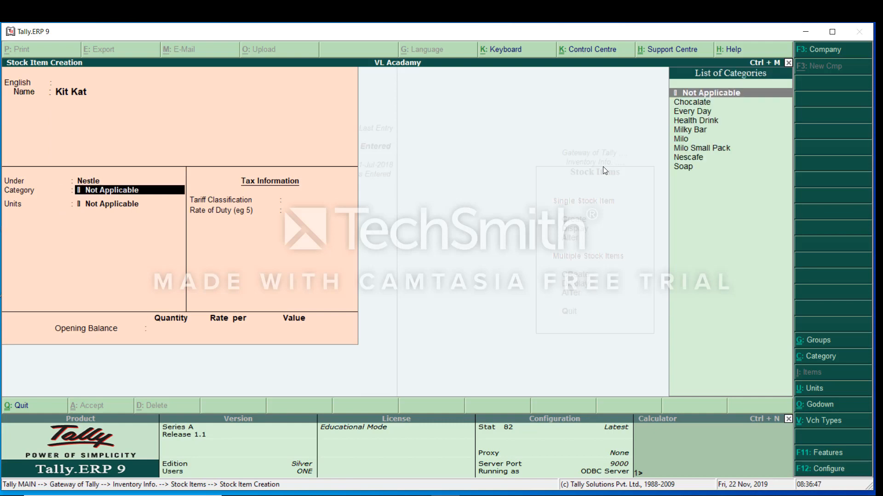
{"action": "key", "text": "Down"}
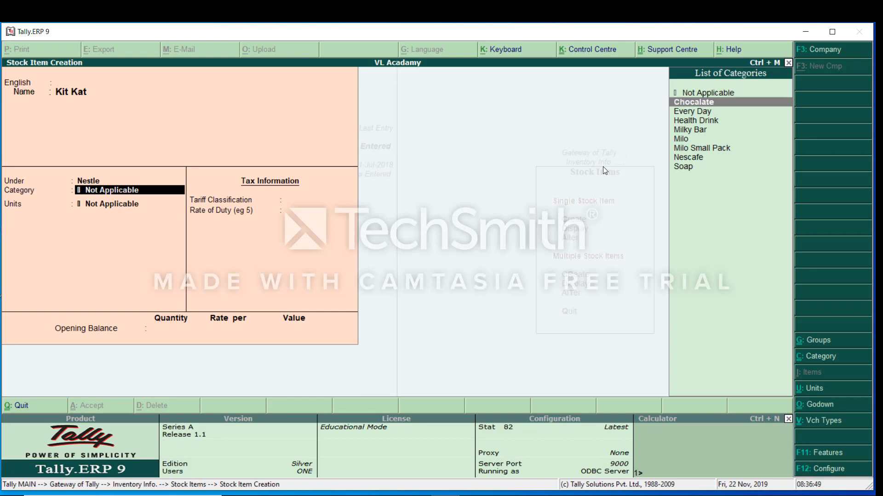
{"action": "key", "text": "Return"}
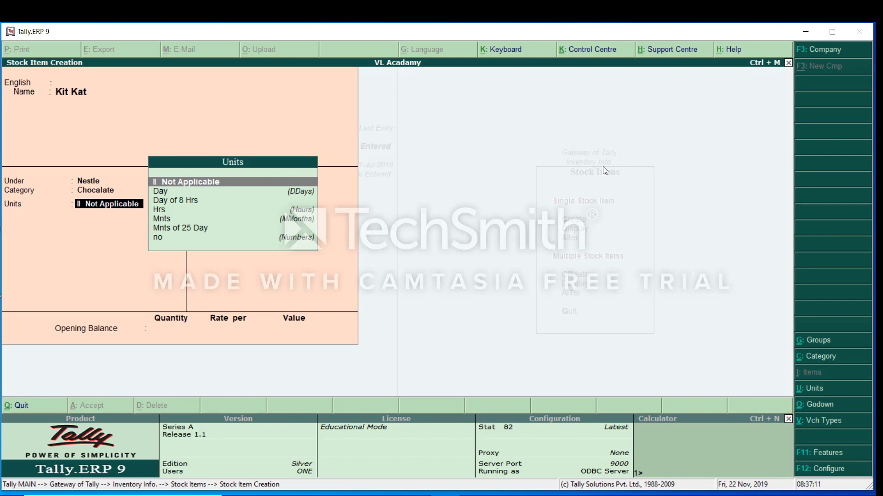
Set Kit Kat's unit to no (Numbers) with batches at No, and its tax details to tariff Not Applicable and duty rate 0
{"action": "key", "text": "Down"}
{"action": "key", "text": "Down"}
{"action": "key", "text": "Down"}
{"action": "key", "text": "Down"}
{"action": "key", "text": "Down"}
{"action": "key", "text": "Down"}
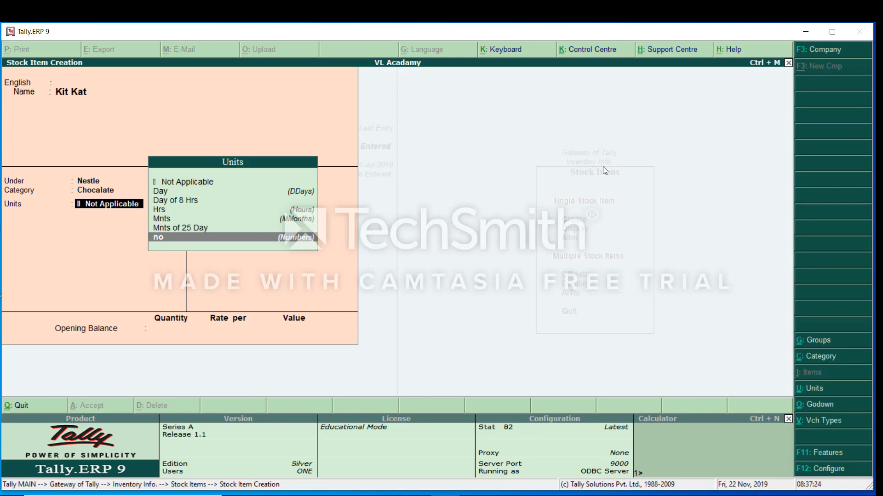
{"action": "key", "text": "Return"}
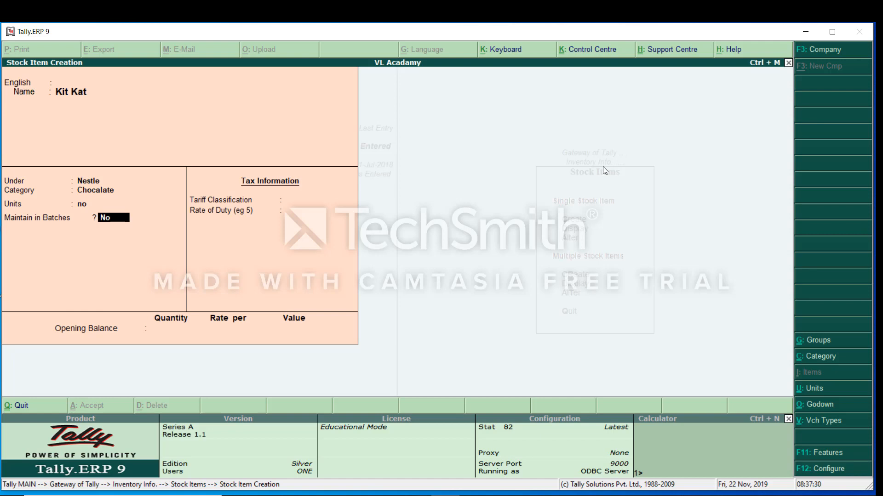
{"action": "key", "text": "Return"}
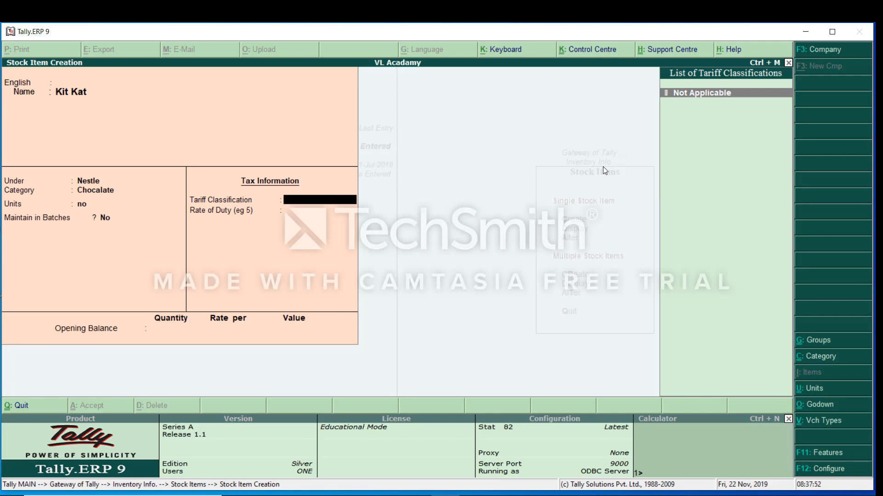
{"action": "key", "text": "Return"}
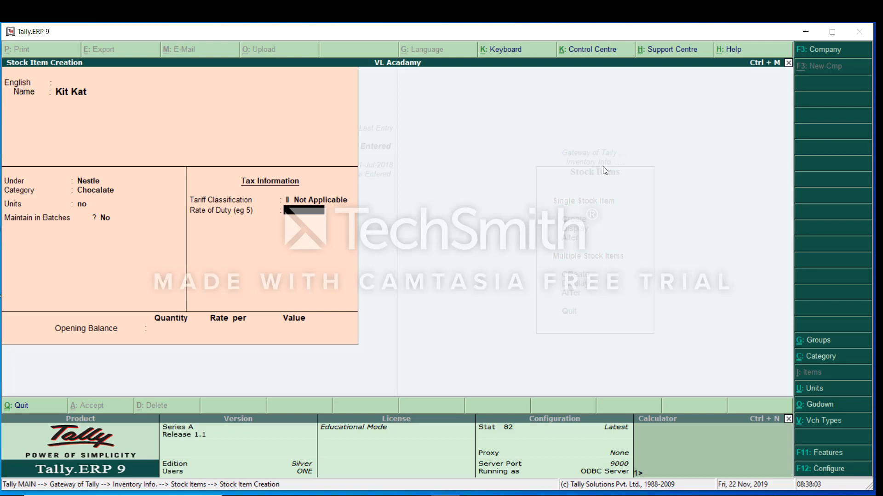
{"action": "key", "text": "Return"}
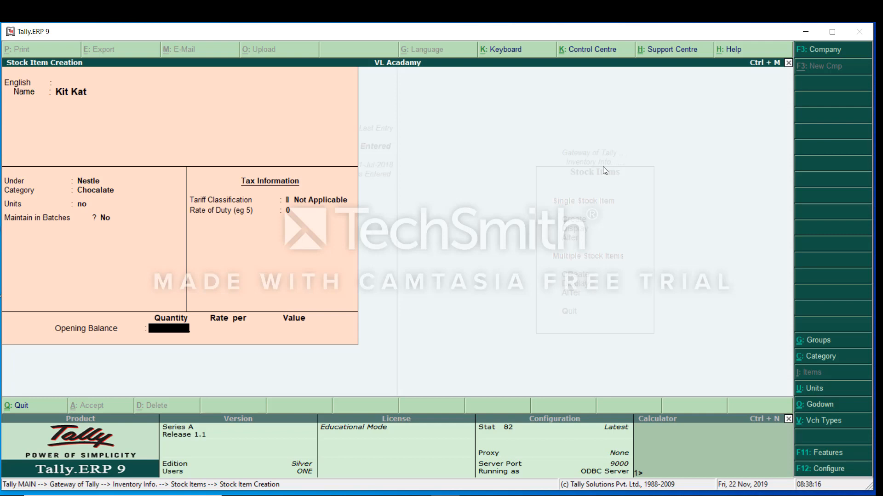
Enter an opening quantity of 100 for Kit Kat at Main Location, without a rate, and save the item
{"action": "type", "text": "100"}
{"action": "key", "text": "Return"}
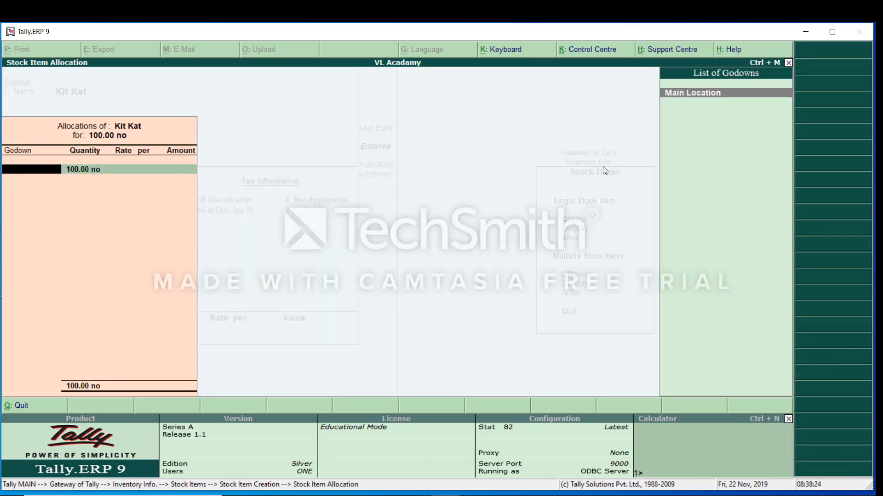
{"action": "key", "text": "Return"}
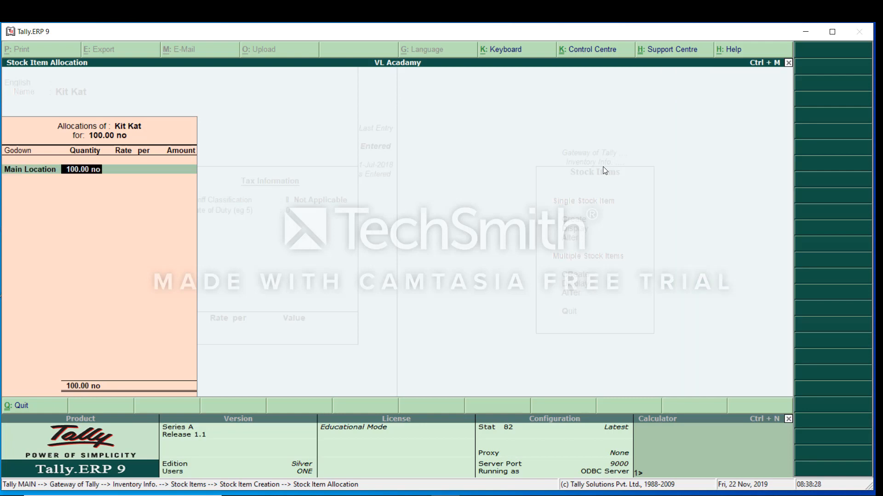
{"action": "key", "text": "Return"}
{"action": "key", "text": "Return"}
{"action": "key", "text": "Return"}
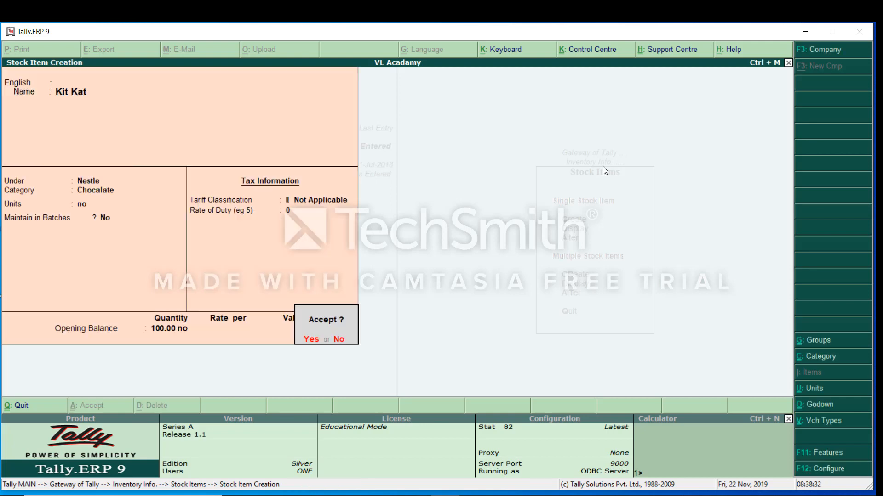
{"action": "key", "text": "Return"}
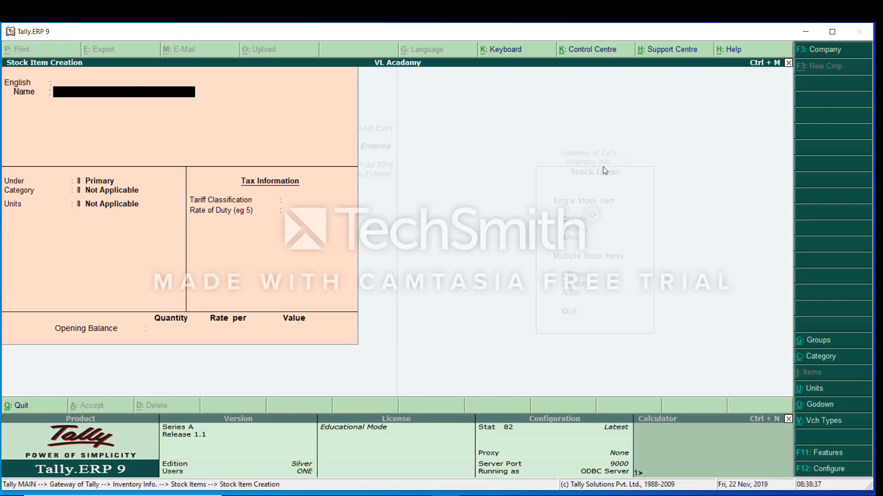
Name the next stock item Himalayas Baby Soap, without an alias or additional language
{"action": "type", "text": "Himalayas Baby S"}
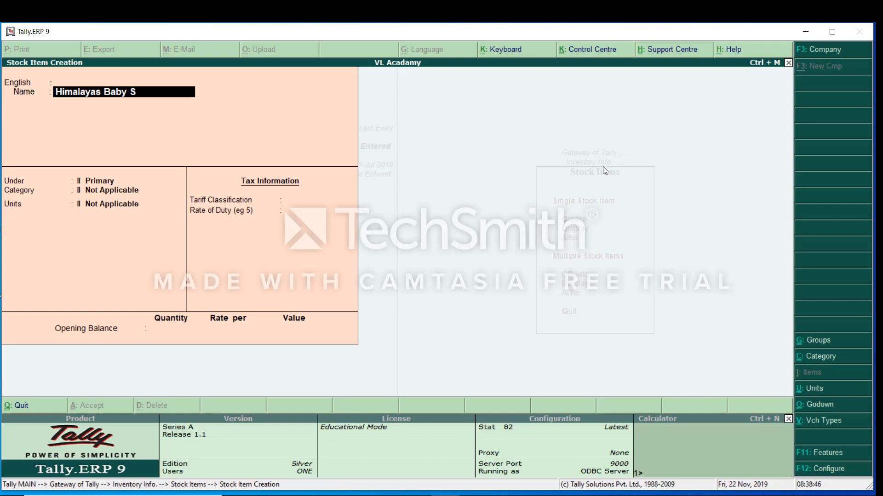
{"action": "type", "text": "oap"}
{"action": "key", "text": "Return"}
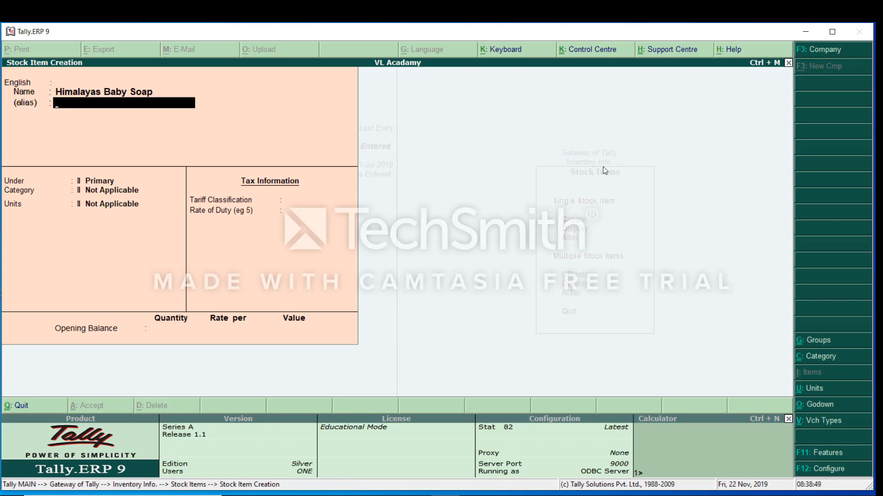
{"action": "key", "text": "Return"}
{"action": "key", "text": "Return"}
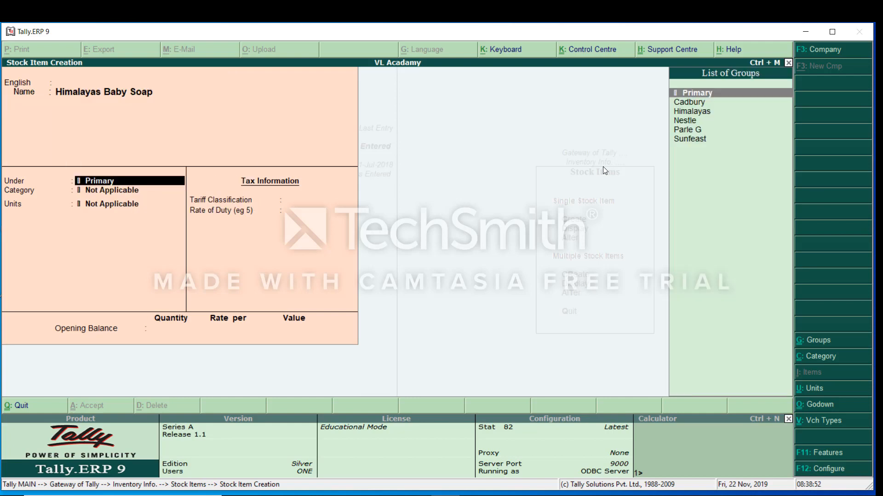
Place Himalayas Baby Soap under the Himalayas group and assign it the Soap category
{"action": "key", "text": "Down"}
{"action": "key", "text": "Down"}
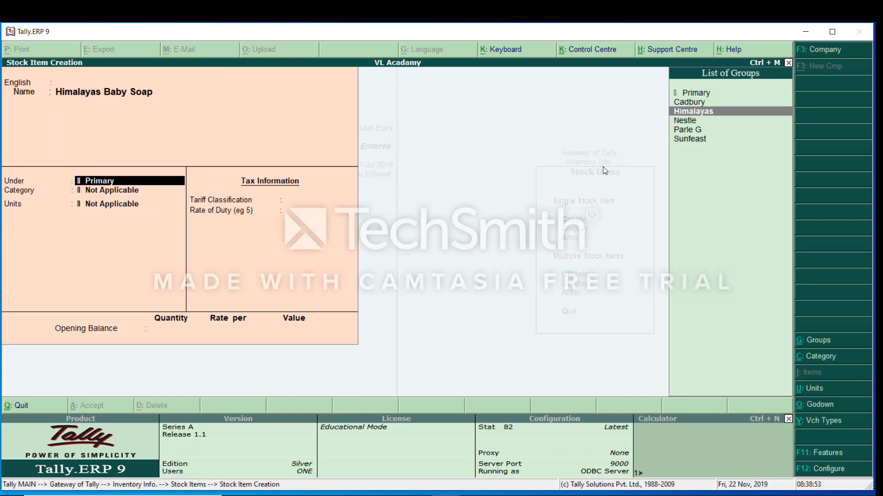
{"action": "key", "text": "Return"}
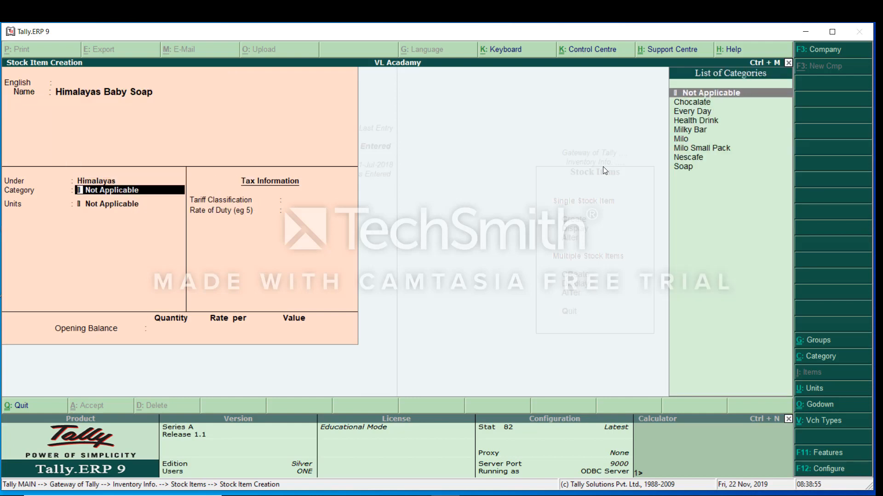
{"action": "key", "text": "Down"}
{"action": "key", "text": "Down"}
{"action": "key", "text": "Down"}
{"action": "key", "text": "Down"}
{"action": "key", "text": "Down"}
{"action": "key", "text": "Down"}
{"action": "key", "text": "Down"}
{"action": "key", "text": "Down"}
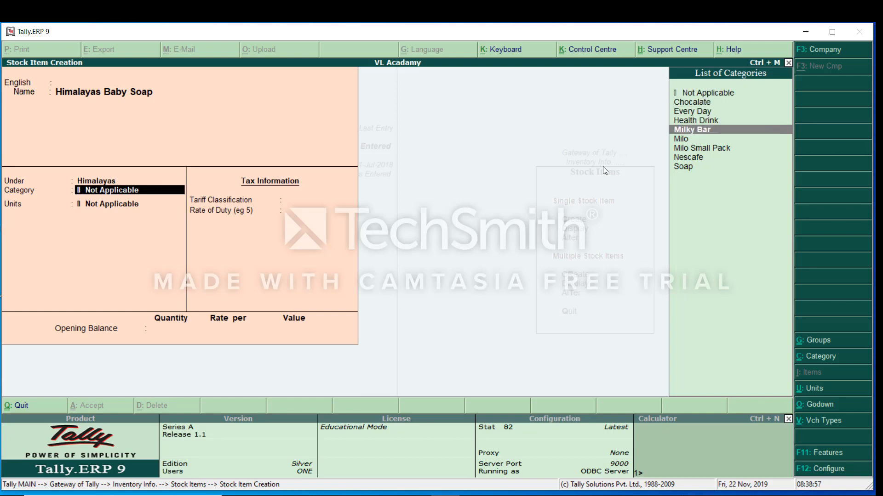
{"action": "key", "text": "Return"}
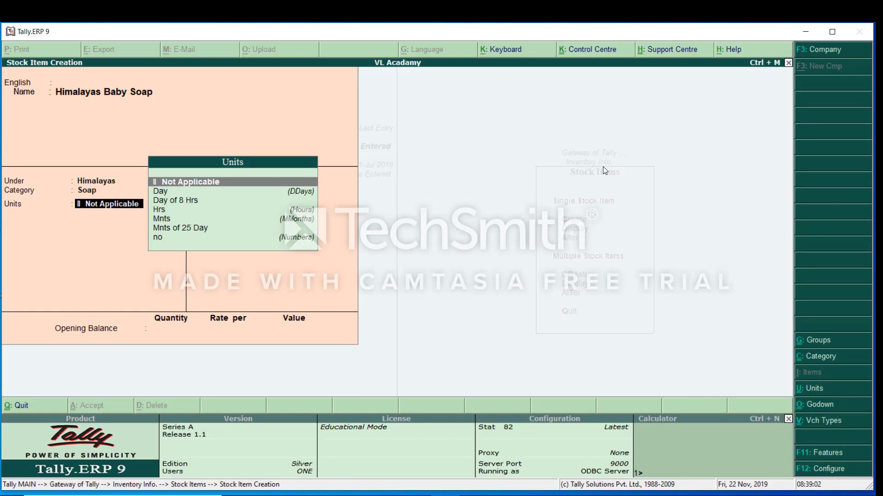
Set Himalayas Baby Soap's unit to no (Numbers) with batches at No, and its tax details to tariff Not Applicable and duty rate 0
{"action": "key", "text": "Down"}
{"action": "key", "text": "Down"}
{"action": "key", "text": "Down"}
{"action": "key", "text": "Down"}
{"action": "key", "text": "Down"}
{"action": "key", "text": "Down"}
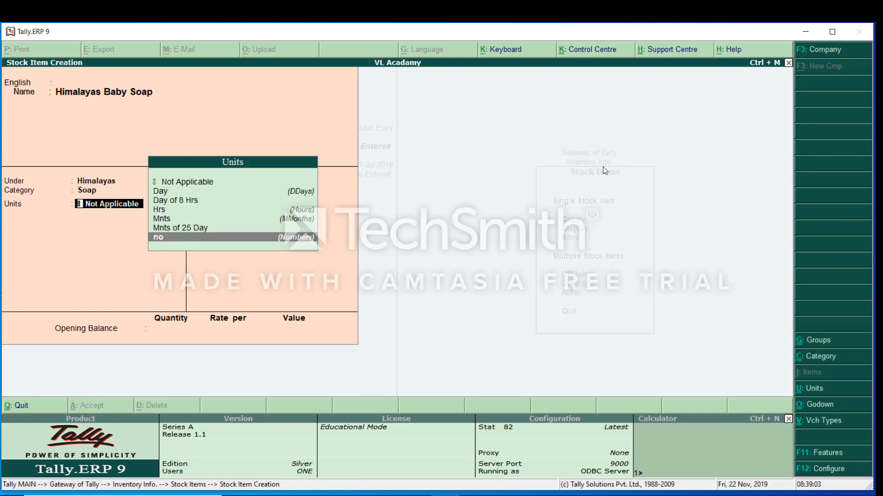
{"action": "key", "text": "Return"}
{"action": "key", "text": "Return"}
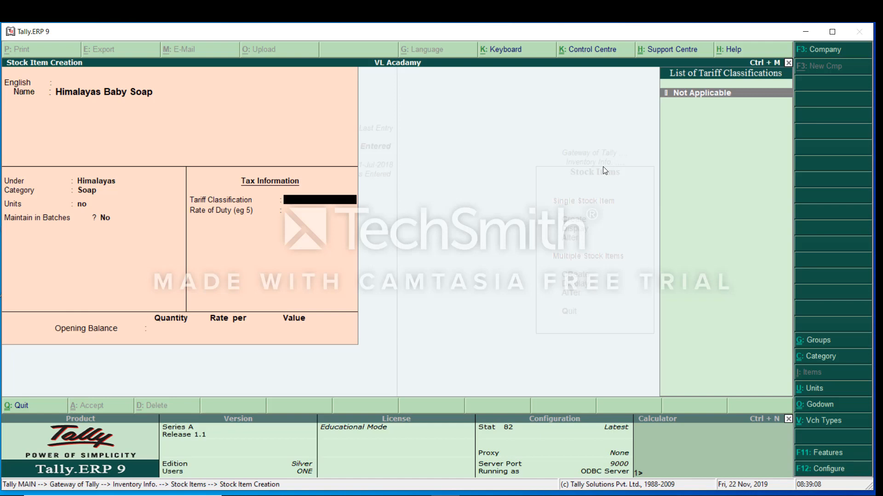
{"action": "key", "text": "Return"}
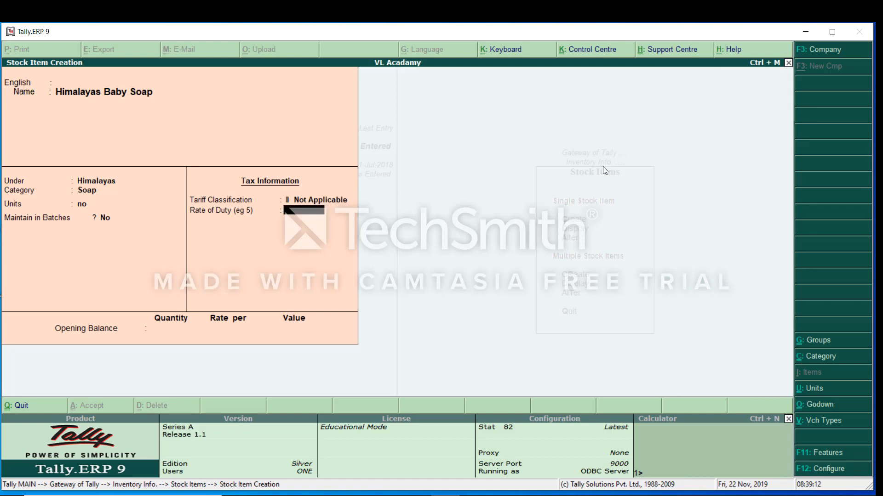
{"action": "key", "text": "Return"}
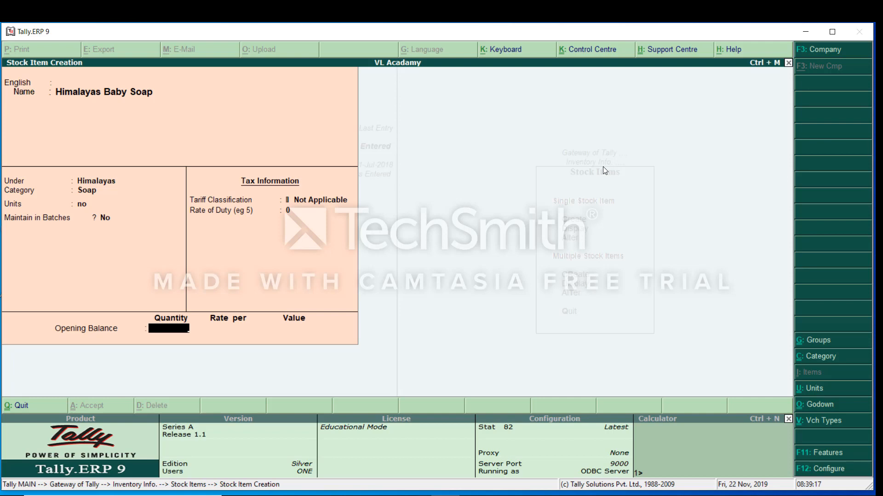
Enter an opening quantity of 1000 for Himalayas Baby Soap at Main Location, without a rate, and save the item
{"action": "type", "text": "1000"}
{"action": "key", "text": "Return"}
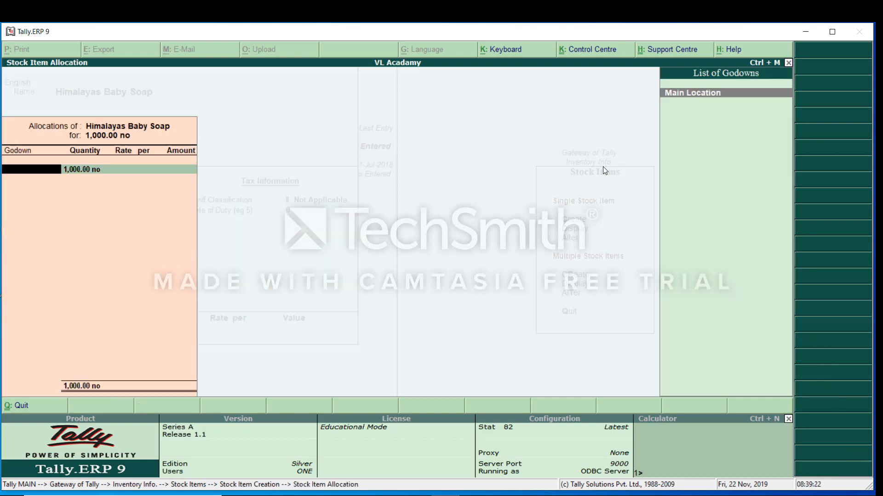
{"action": "key", "text": "Return"}
{"action": "key", "text": "Return"}
{"action": "key", "text": "Return"}
{"action": "key", "text": "Return"}
{"action": "key", "text": "Return"}
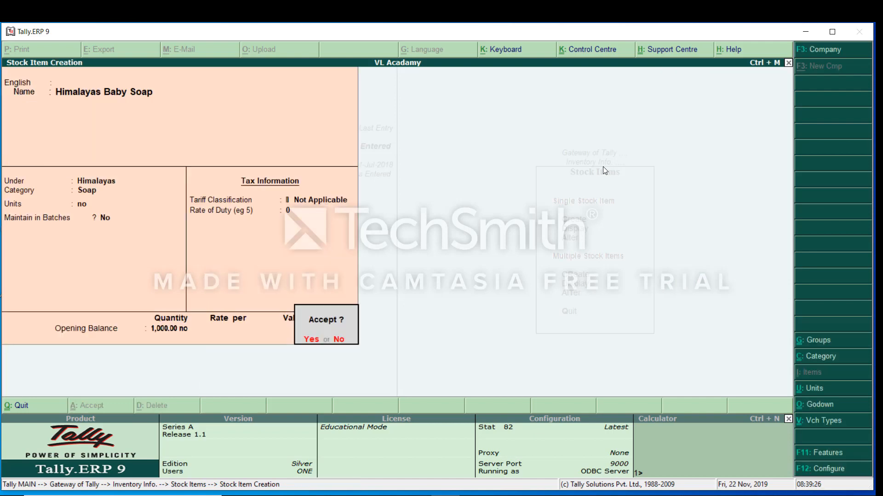
{"action": "key", "text": "Return"}
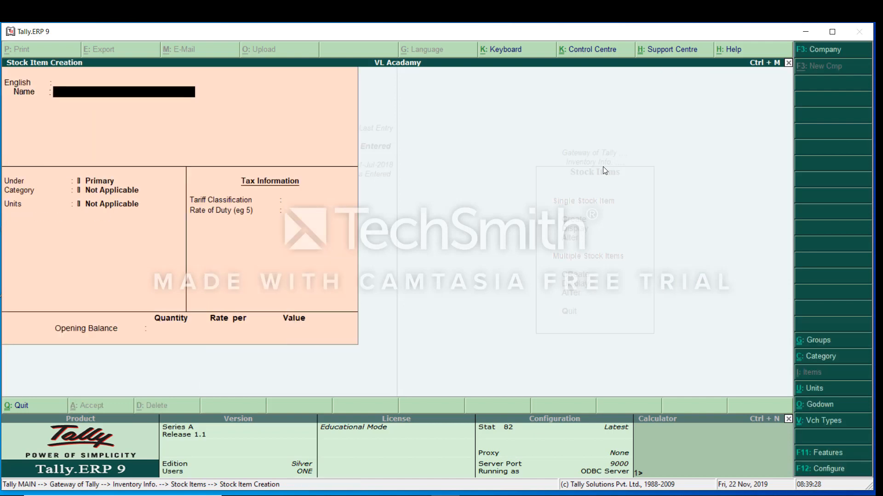
{"action": "key", "text": "Escape"}
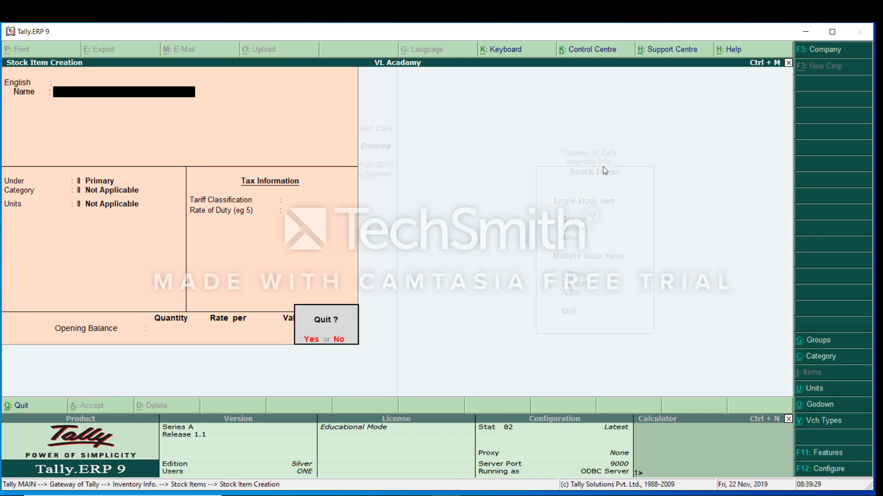
Quit the blank stock item creation form and return to the Stock Items menu
{"action": "key", "text": "Return"}
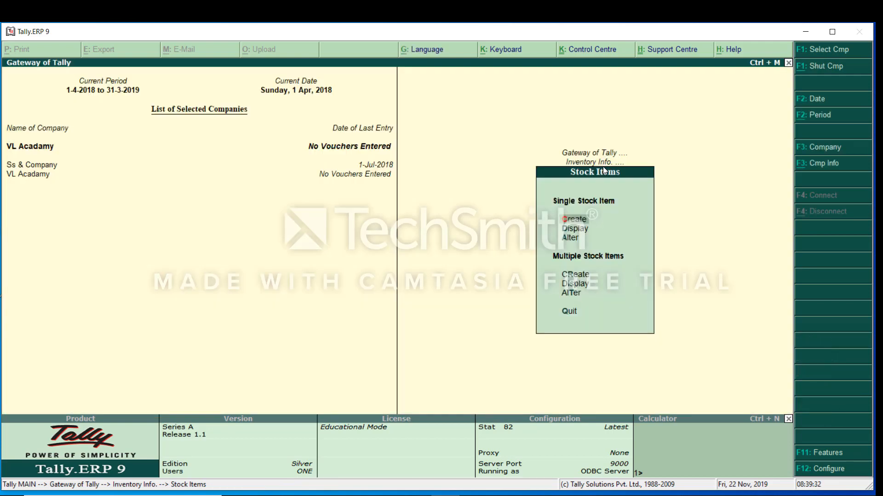
{"action": "key", "text": "Escape"}
{"action": "key", "text": "Escape"}
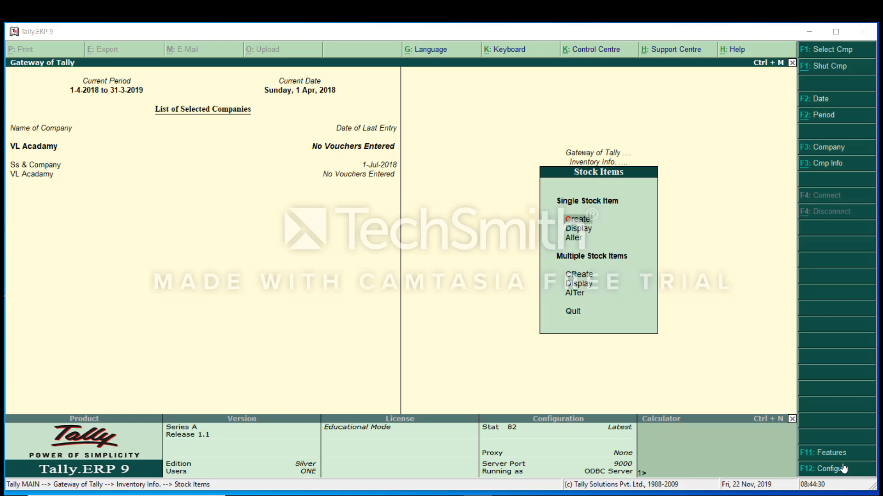
Display the saved details of the Himalayas Baby Soap stock item, then close the display
{"action": "left_click", "coordinate": [587, 232]}
{"action": "left_click", "coordinate": [588, 232]}
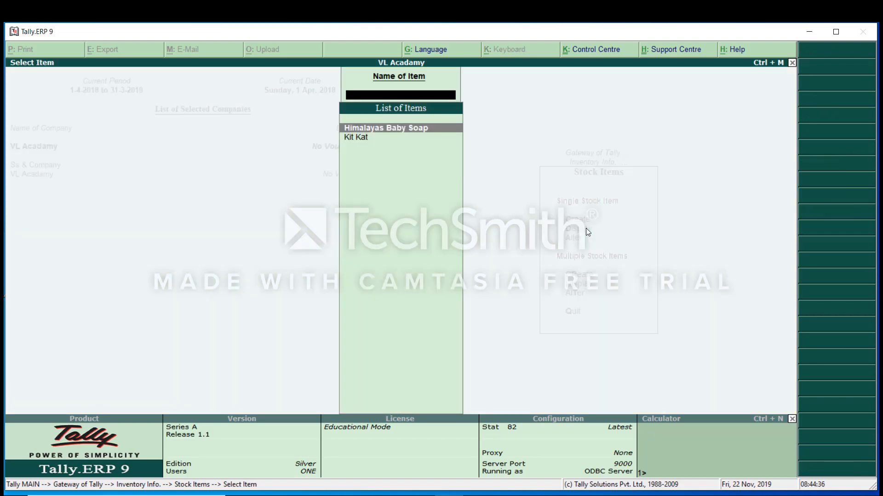
{"action": "key", "text": "Return"}
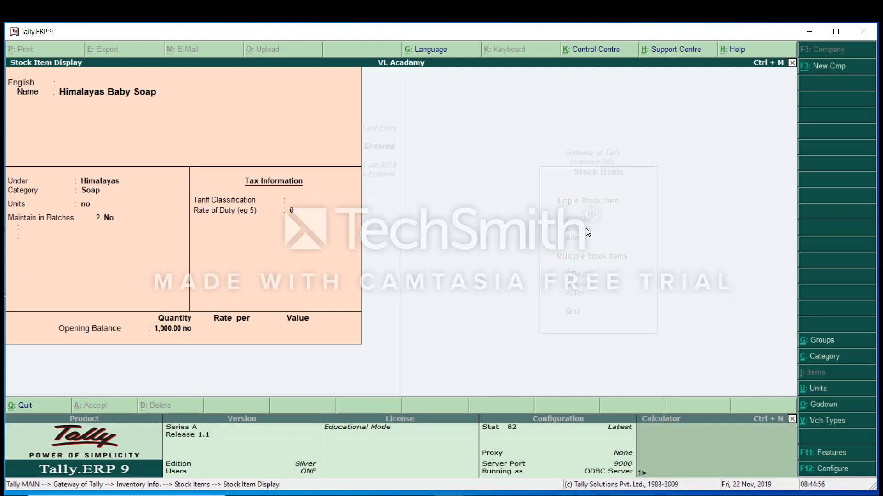
{"action": "key", "text": "Escape"}
{"action": "key", "text": "Escape"}
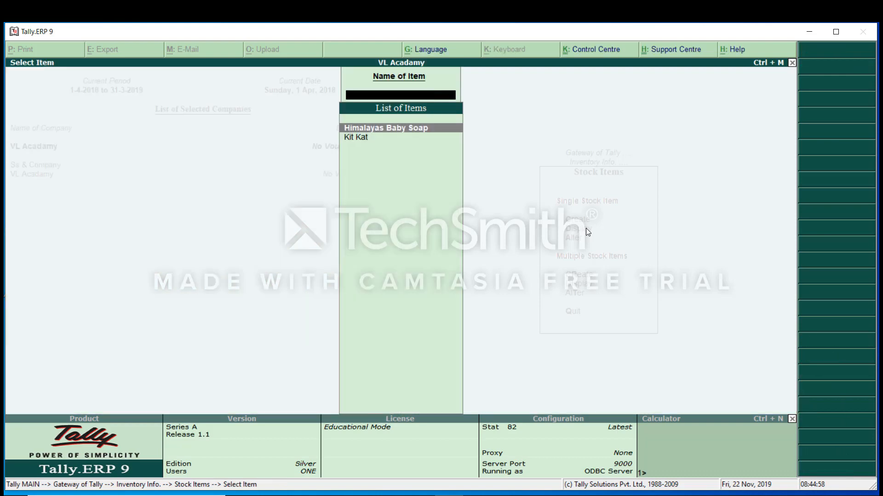
{"action": "key", "text": "Escape"}
Open Himalayas Baby Soap for alteration, keeping its name, the Himalayas group and the Soap category
{"action": "key", "text": "Down"}
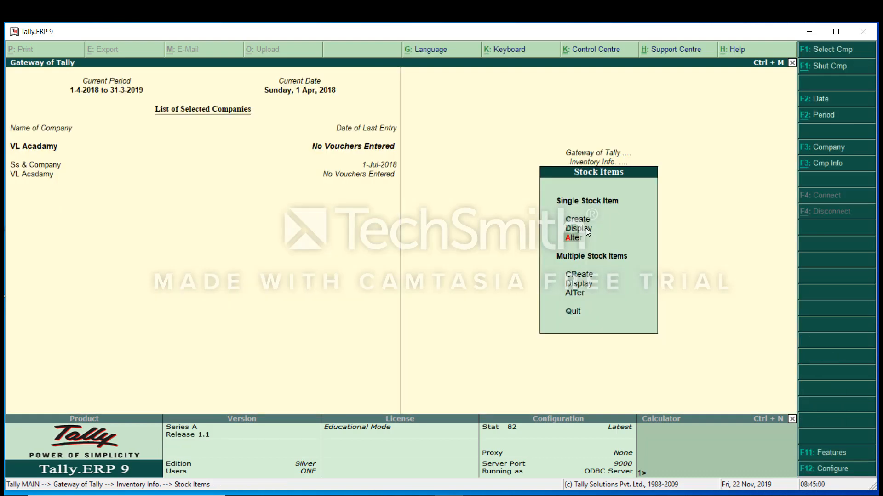
{"action": "key", "text": "Return"}
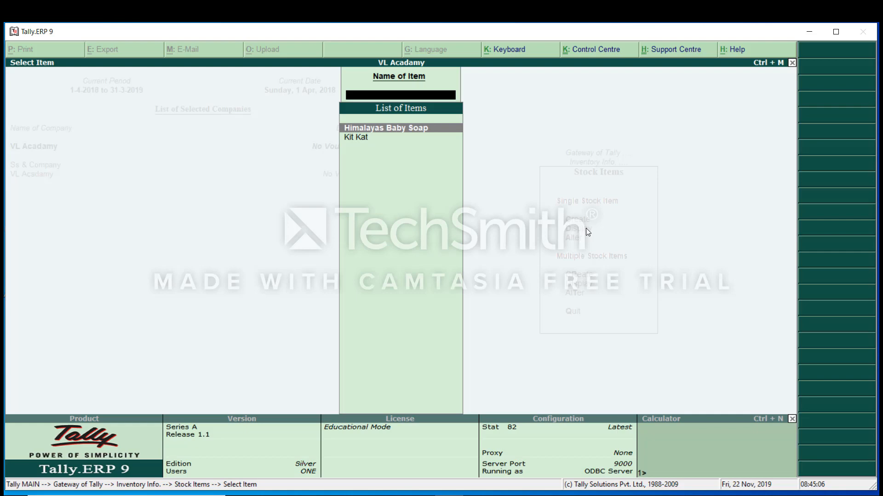
{"action": "key", "text": "Return"}
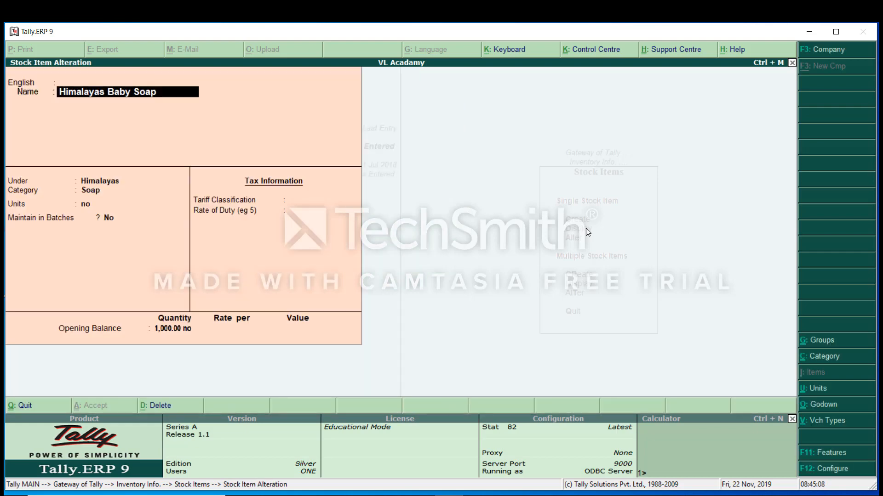
{"action": "key", "text": "Return"}
{"action": "key", "text": "Return"}
{"action": "key", "text": "Return"}
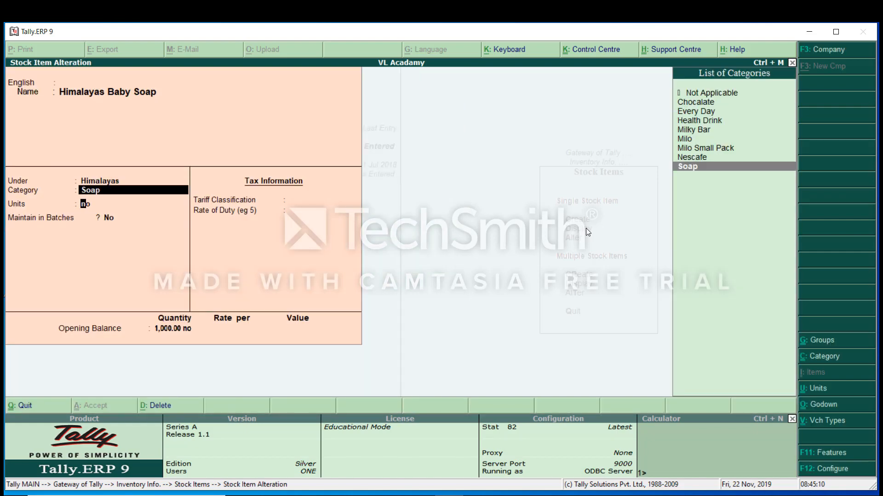
Keep Himalayas Baby Soap's unit at no and batches at No, with tariff classification Not Applicable and duty rate 0
{"action": "key", "text": "Return"}
{"action": "key", "text": "Return"}
{"action": "key", "text": "Return"}
{"action": "key", "text": "Return"}
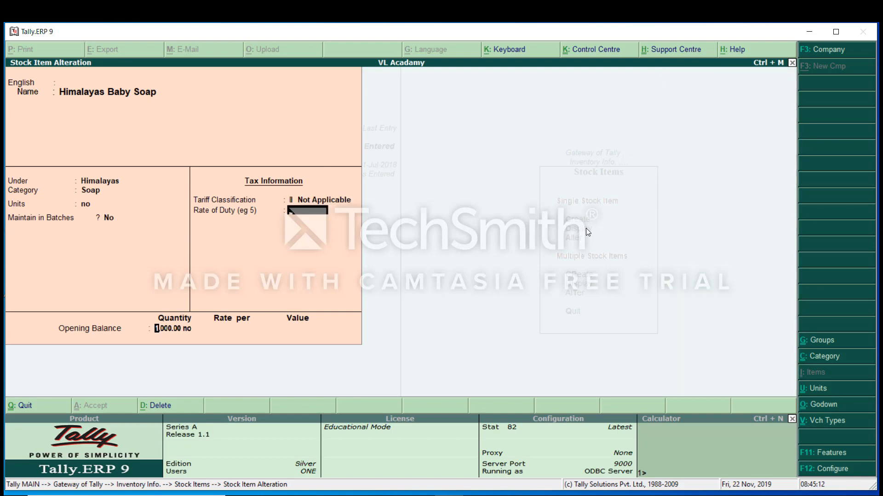
{"action": "key", "text": "Return"}
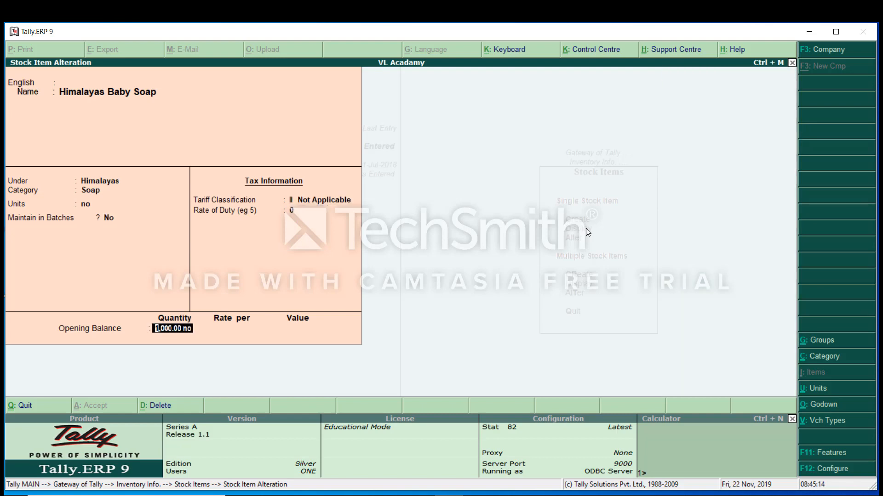
Set Himalayas Baby Soap's opening rate to 67 per no for the 1000 at Main Location and save the alteration
{"action": "key", "text": "Return"}
{"action": "key", "text": "Return"}
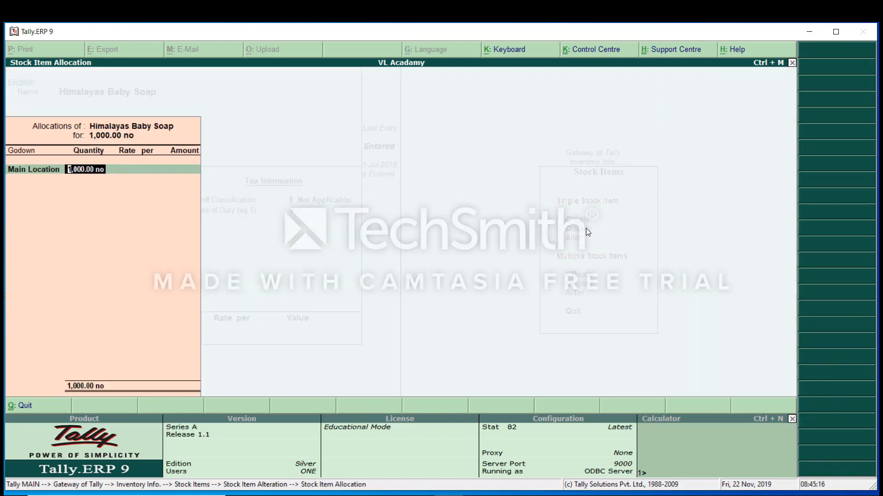
{"action": "key", "text": "Return"}
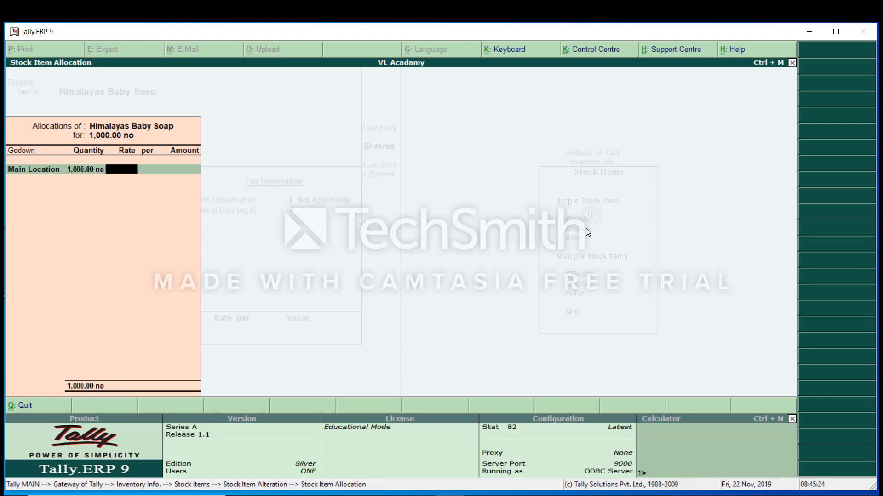
{"action": "type", "text": "67"}
{"action": "key", "text": "Return"}
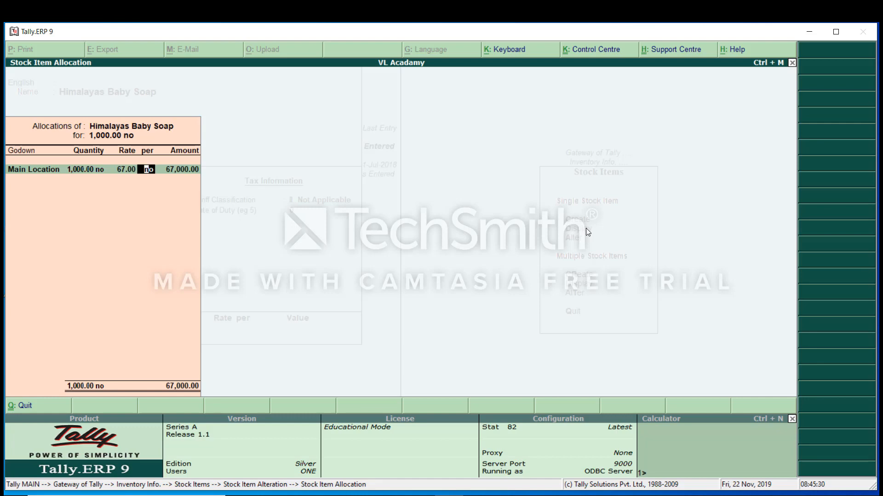
{"action": "key", "text": "Return"}
{"action": "key", "text": "Return"}
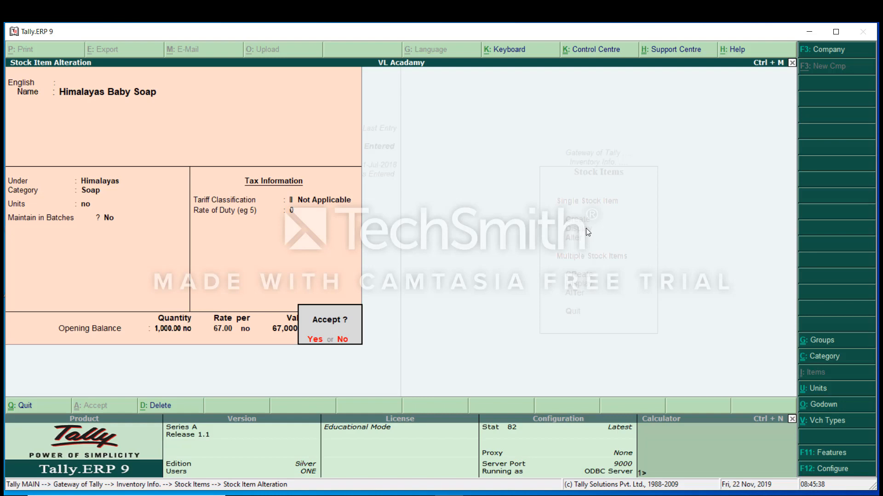
{"action": "key", "text": "Return"}
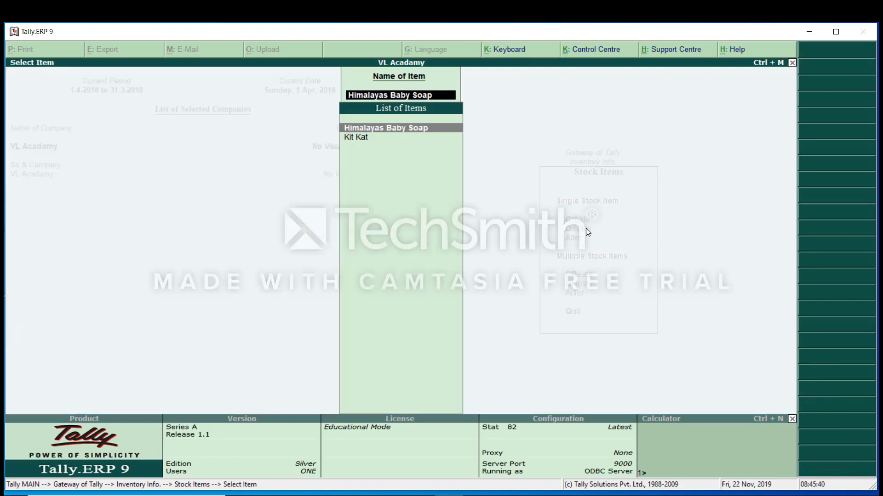
Open Kit Kat for alteration, keeping group Nestle, category Chocalate, unit no and batches No, with tariff Not Applicable and duty rate 0
{"action": "key", "text": "Down"}
{"action": "key", "text": "Return"}
{"action": "key", "text": "Return"}
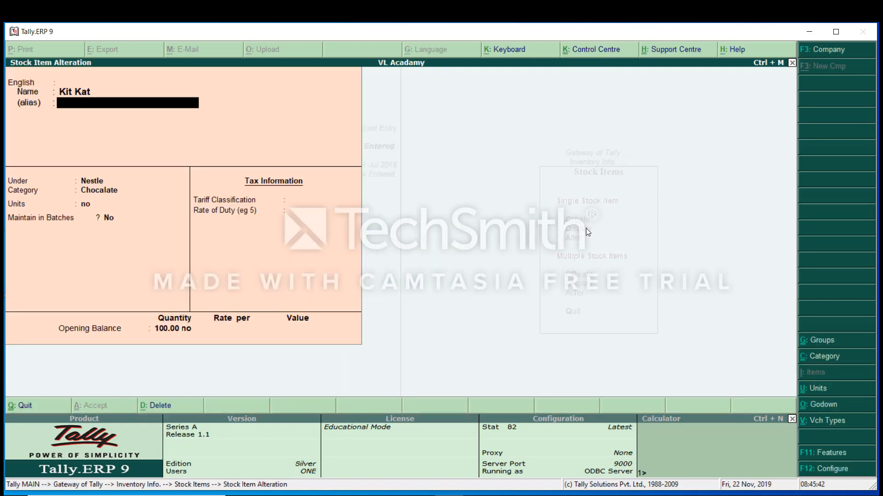
{"action": "key", "text": "Return"}
{"action": "key", "text": "Return"}
{"action": "key", "text": "Return"}
{"action": "key", "text": "Return"}
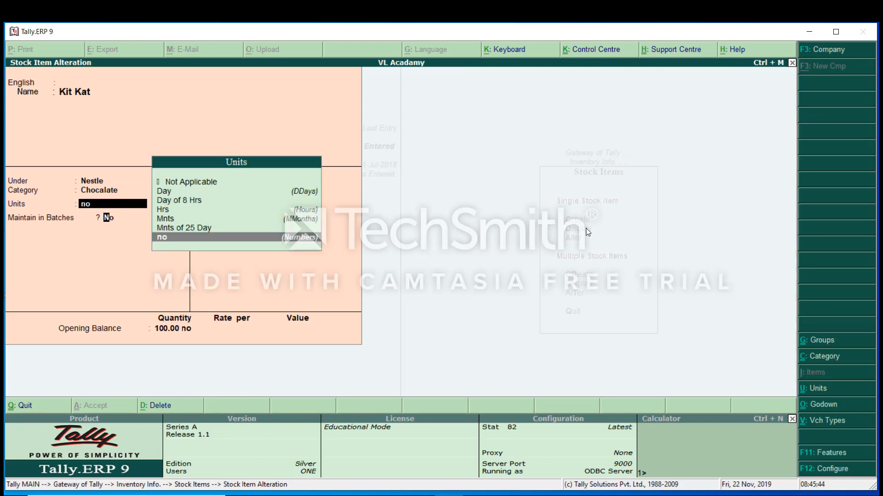
{"action": "key", "text": "Return"}
{"action": "key", "text": "Return"}
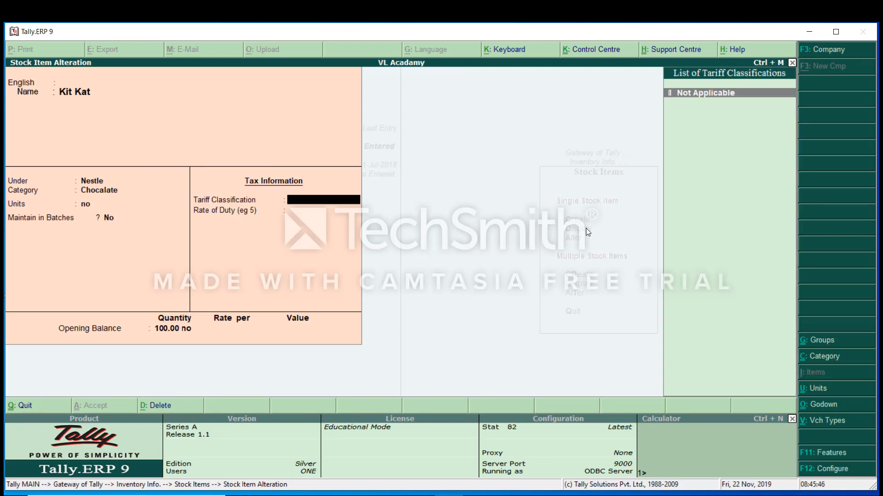
{"action": "key", "text": "Return"}
{"action": "key", "text": "Return"}
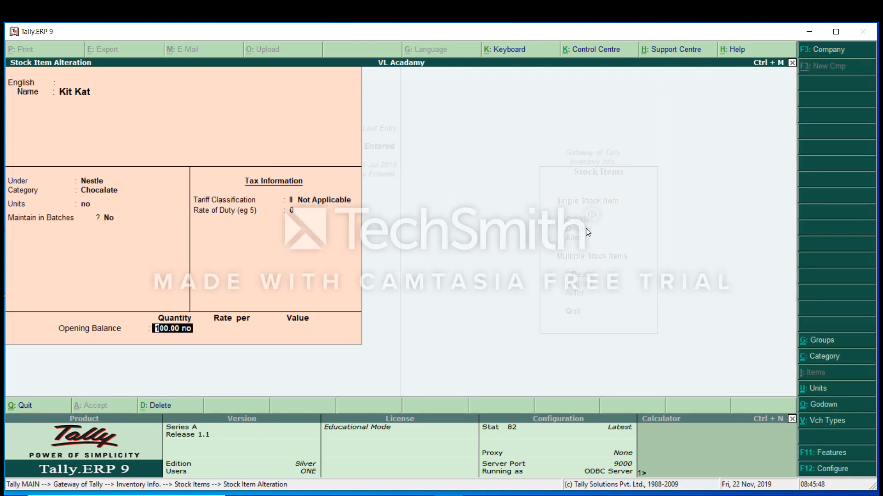
Keep Kit Kat's opening quantity of 100 at Main Location without a rate and save the item
{"action": "key", "text": "Return"}
{"action": "key", "text": "Return"}
{"action": "key", "text": "Return"}
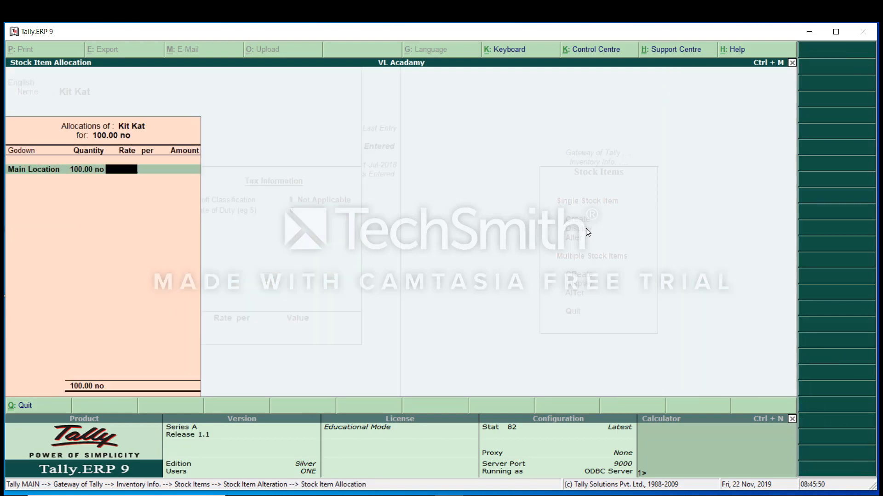
{"action": "key", "text": "Return"}
{"action": "key", "text": "Return"}
{"action": "key", "text": "Return"}
{"action": "key", "text": "Return"}
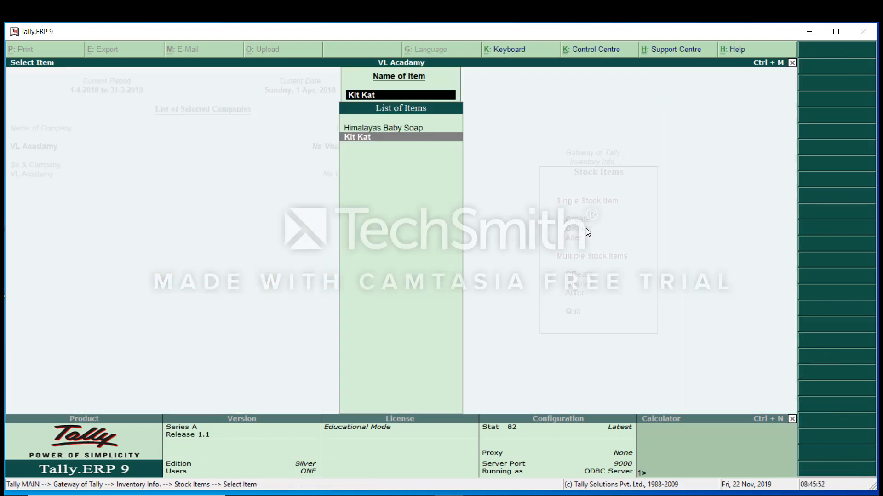
Reopen Kit Kat for alteration and keep its group, category, unit and batch settings, with tariff Not Applicable and duty rate 0
{"action": "key", "text": "Return"}
{"action": "key", "text": "Return"}
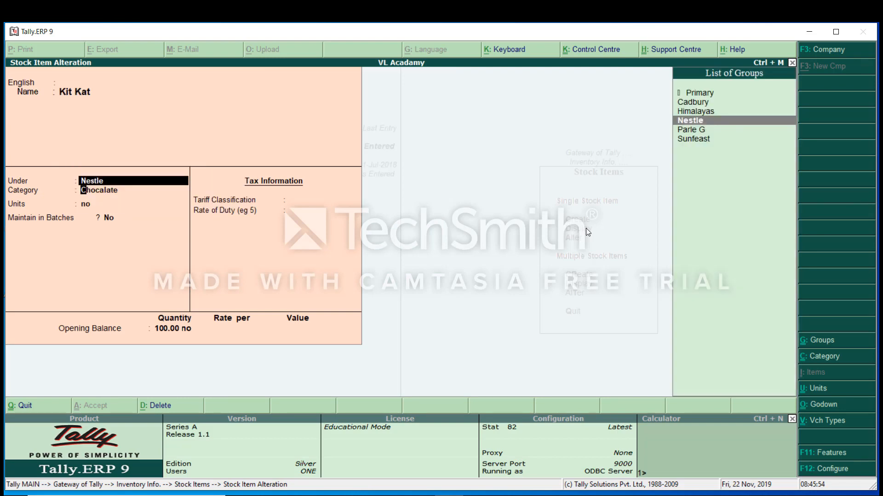
{"action": "key", "text": "Return"}
{"action": "key", "text": "Return"}
{"action": "key", "text": "Return"}
{"action": "key", "text": "Return"}
{"action": "key", "text": "Return"}
{"action": "key", "text": "Return"}
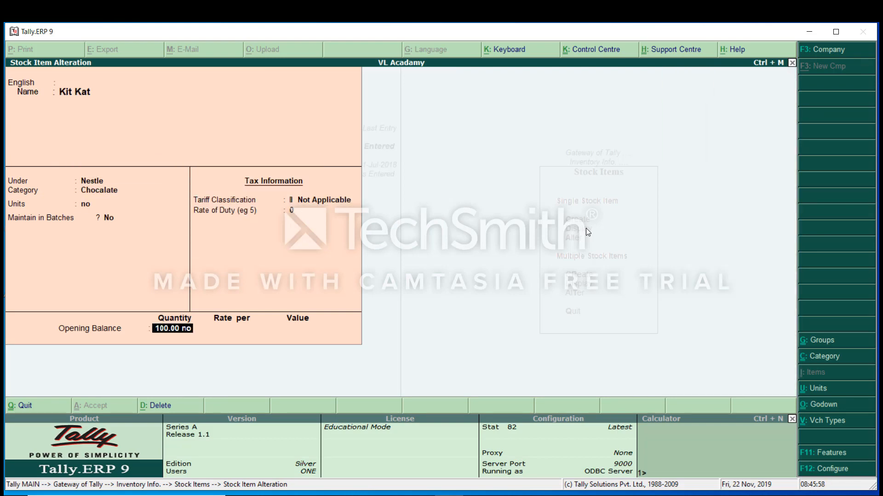
Set Kit Kat's opening rate to 50 per no for the 100 at Main Location, save it and leave item alteration
{"action": "key", "text": "Return"}
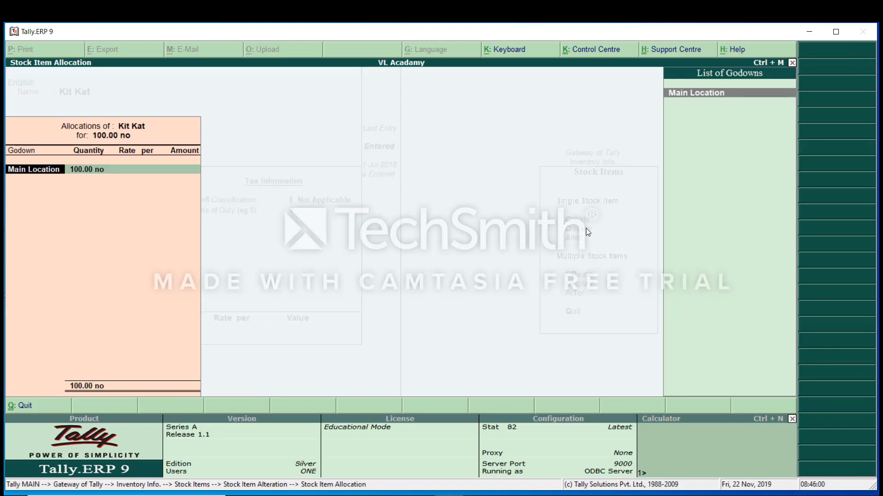
{"action": "key", "text": "Return"}
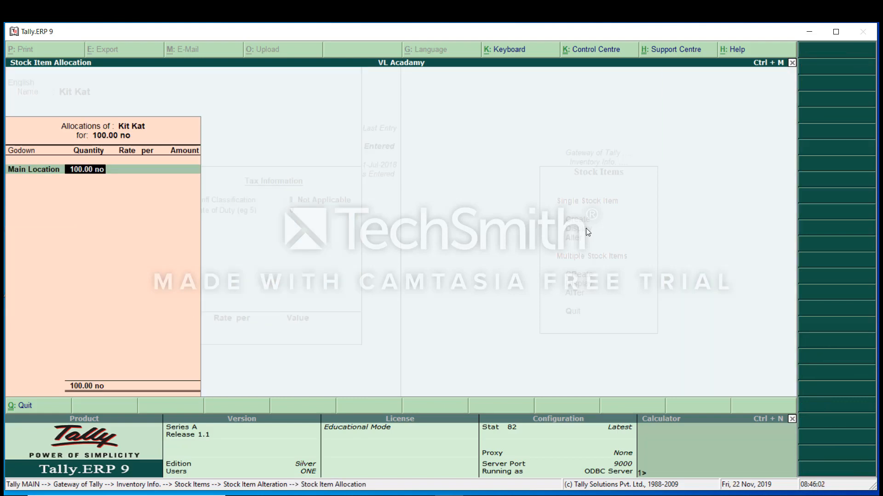
{"action": "key", "text": "Return"}
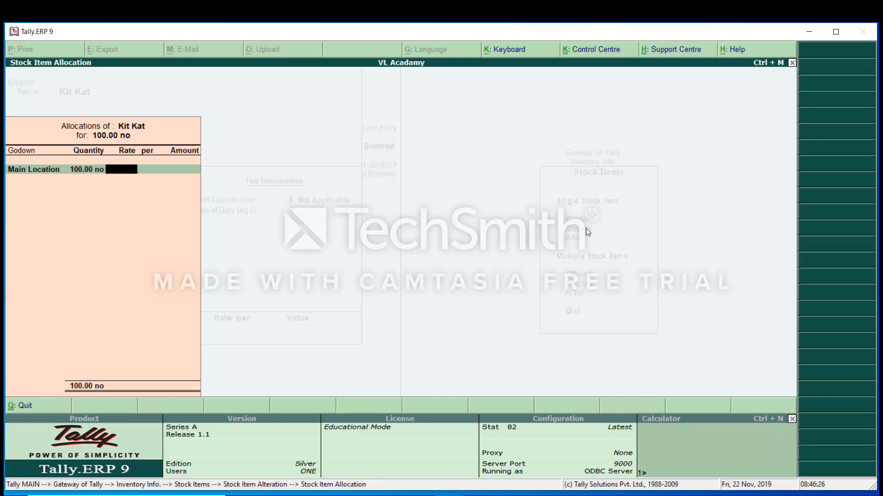
{"action": "type", "text": "50"}
{"action": "key", "text": "Return"}
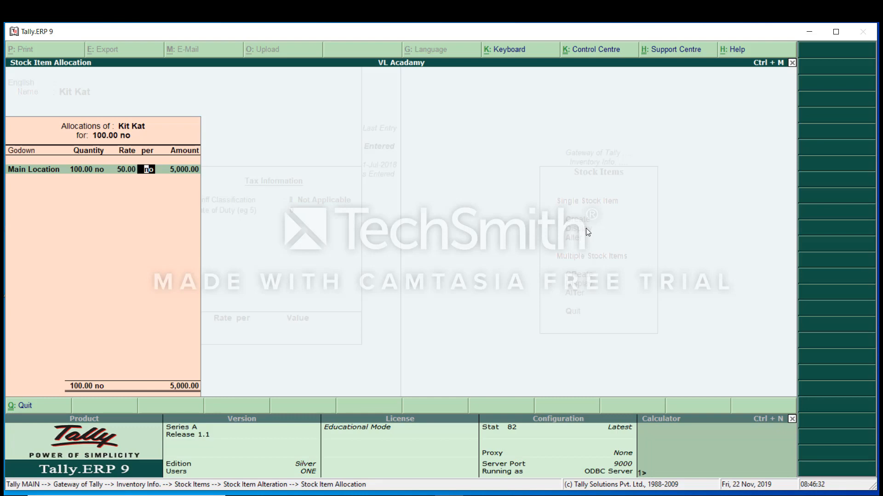
{"action": "key", "text": "Return"}
{"action": "key", "text": "Return"}
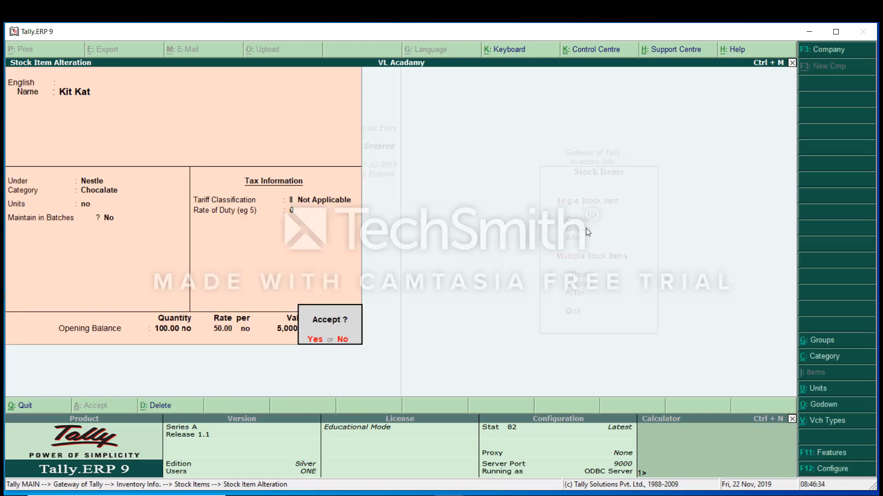
{"action": "key", "text": "Return"}
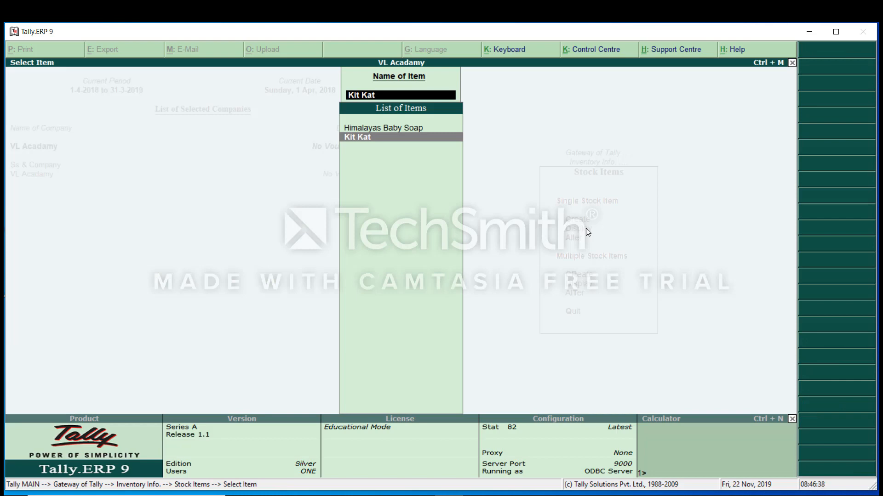
{"action": "key", "text": "Escape"}
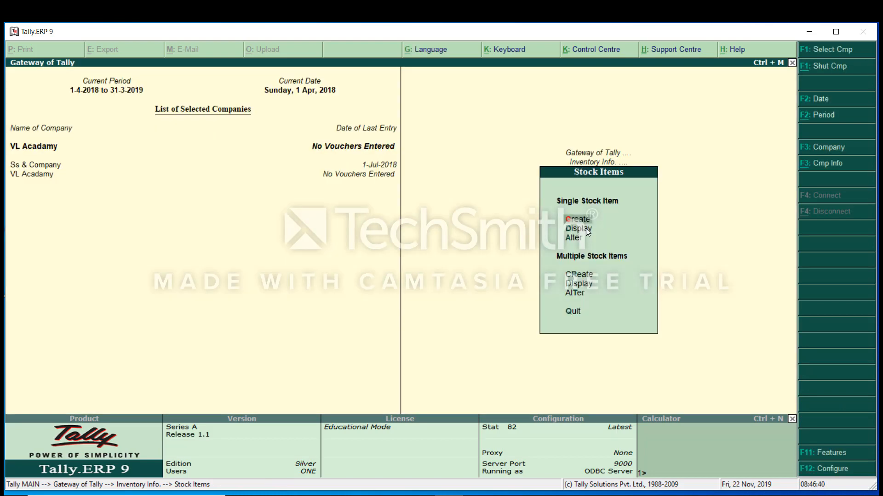